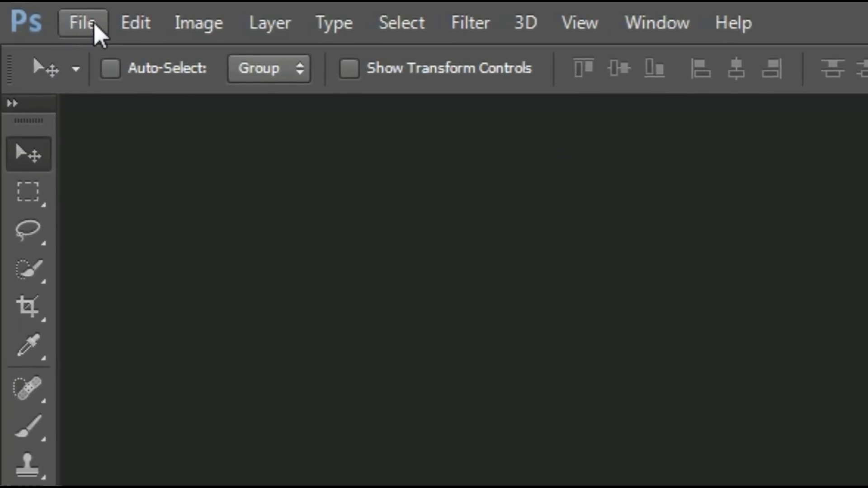
Step: Open the blank YouTube banner template PNG with the TECHNICAL TOUFICK welcome design
click(93, 25)
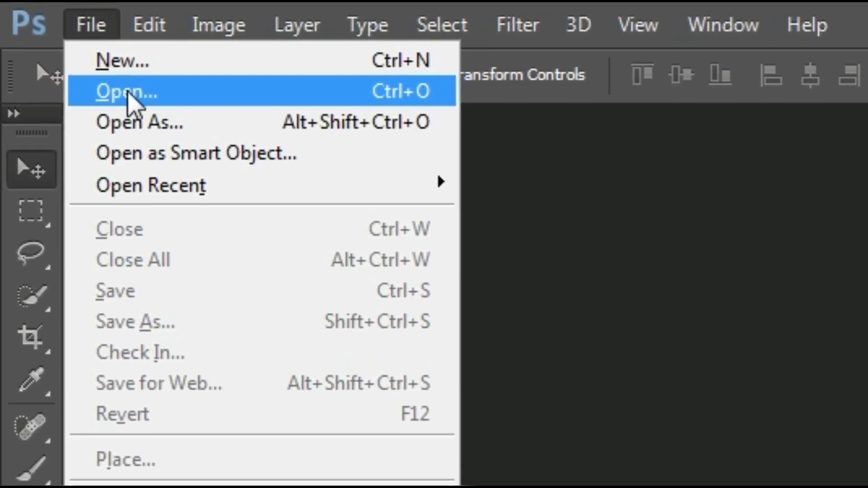
click(128, 93)
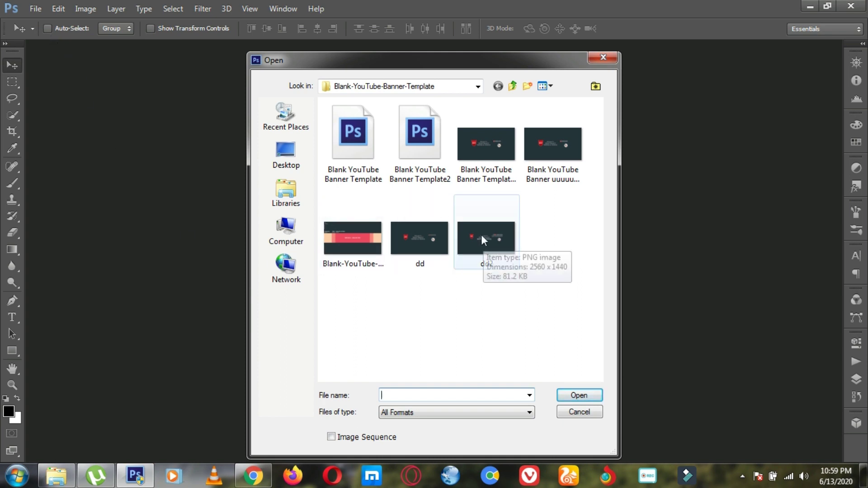
click(478, 157)
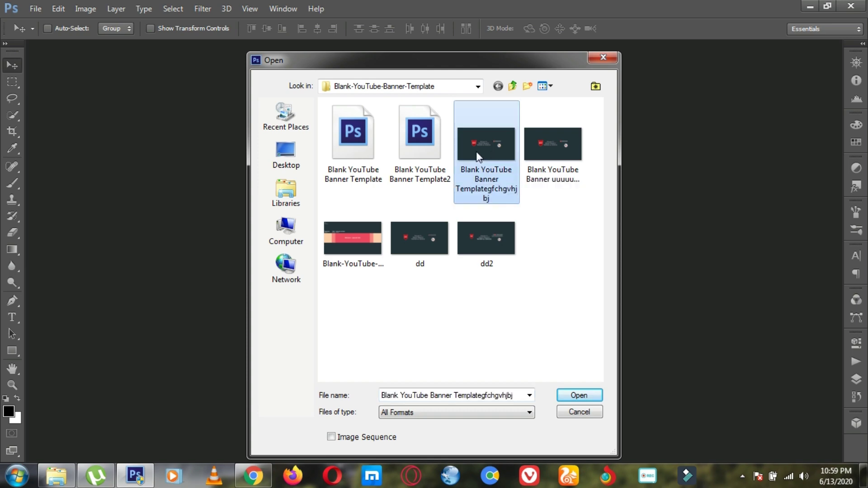
click(577, 398)
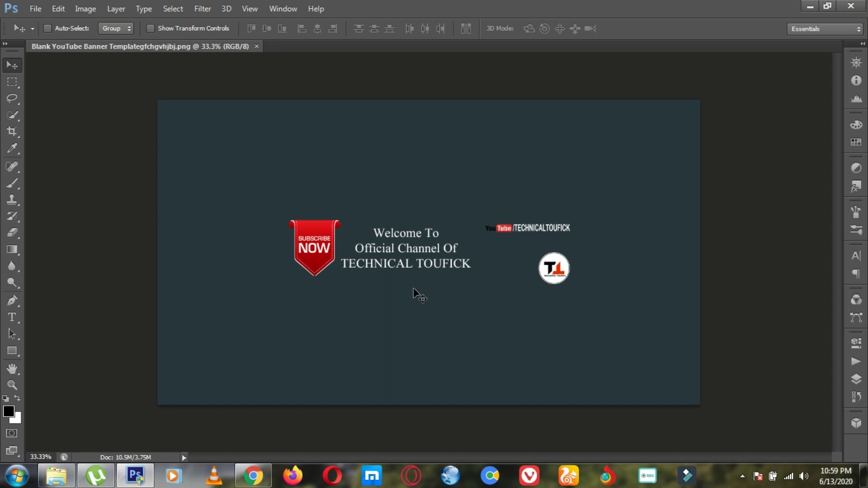
drag(384, 266, 470, 269)
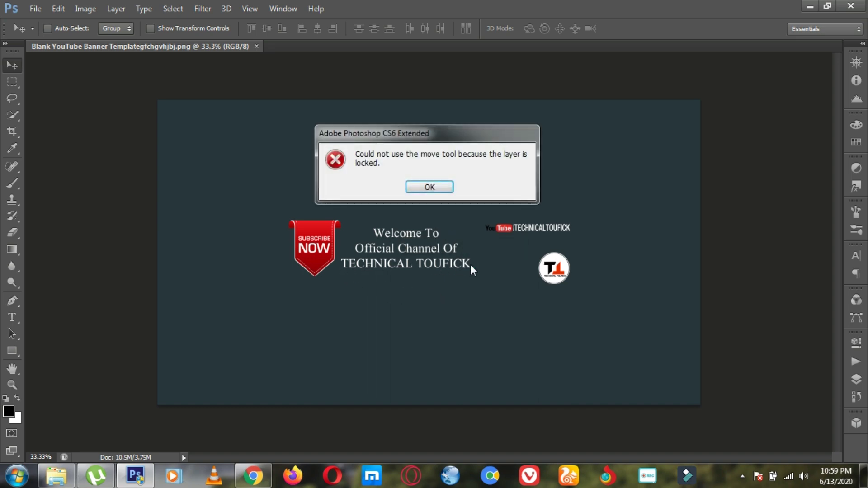
click(436, 189)
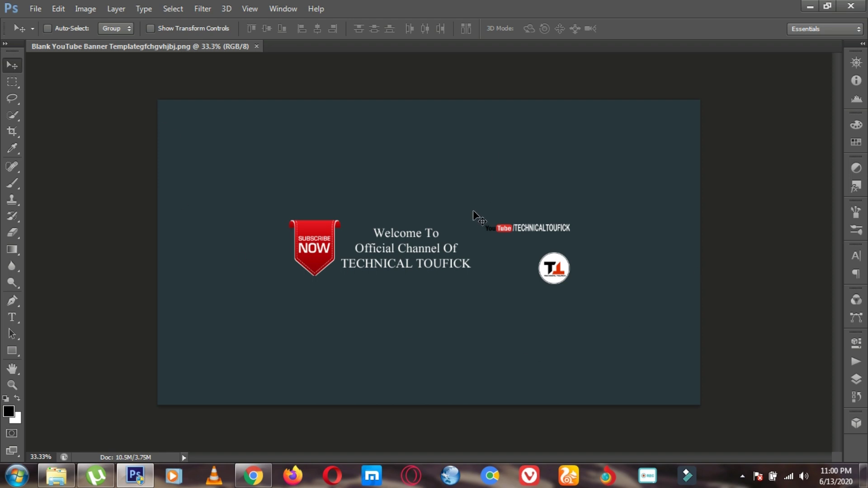
Step: Draw one slice, numbered 01, spanning the whole banner canvas with the Slice Tool
click(16, 134)
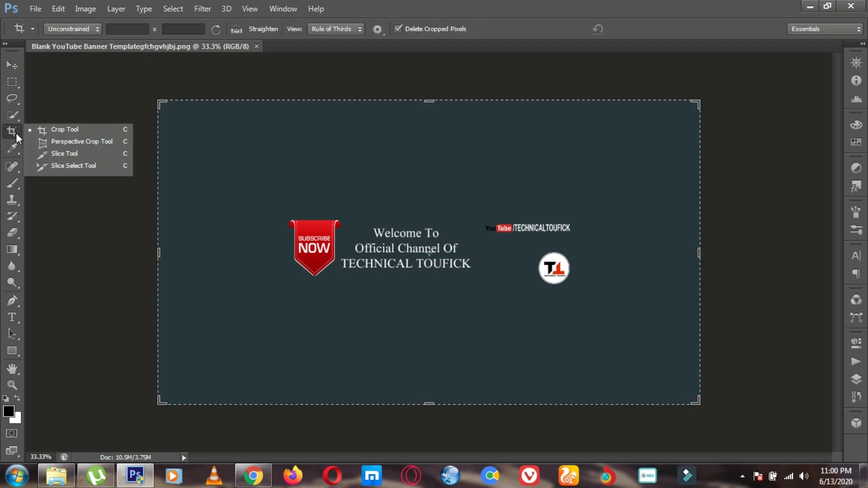
click(64, 152)
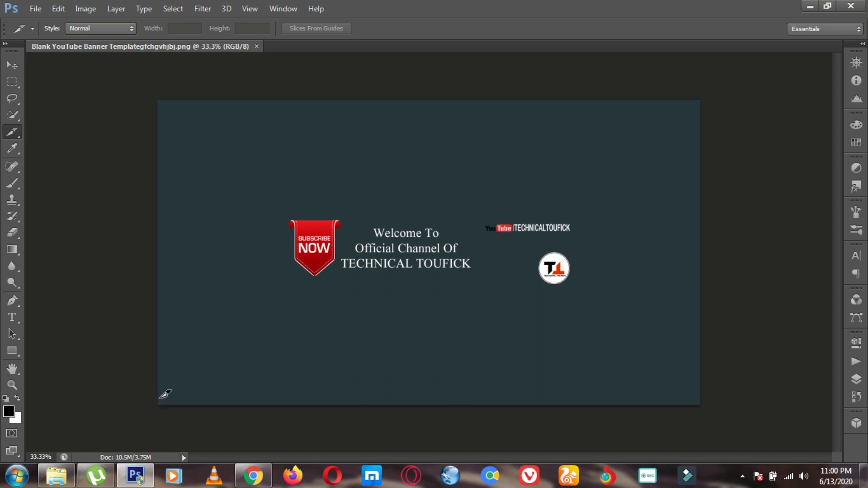
mouse_move(158, 404)
mouse_down()
mouse_move(223, 165)
mouse_move(589, 100)
mouse_up()
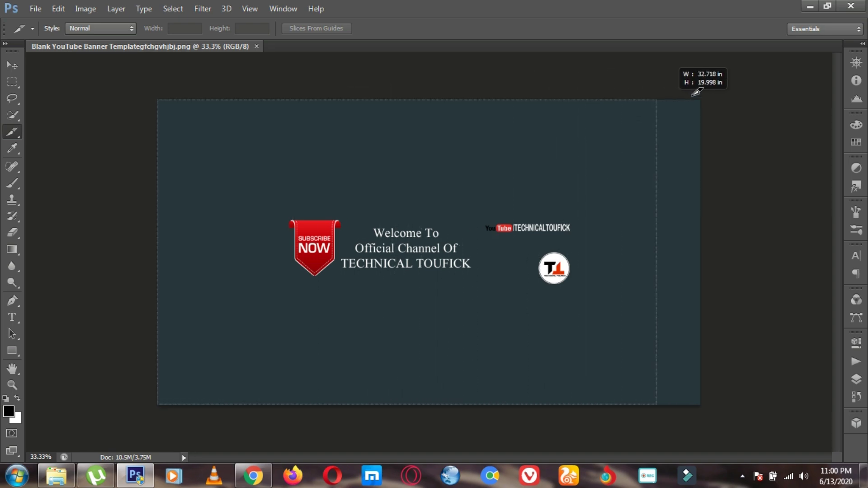
drag(589, 100, 705, 102)
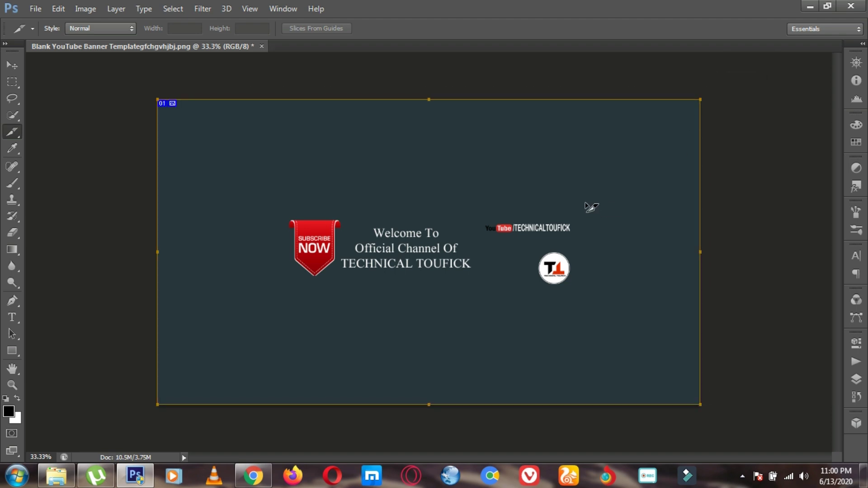
Step: Name the full-canvas slice 'youtube' and bring the YouTube channel page in Chrome forward
right_click(517, 176)
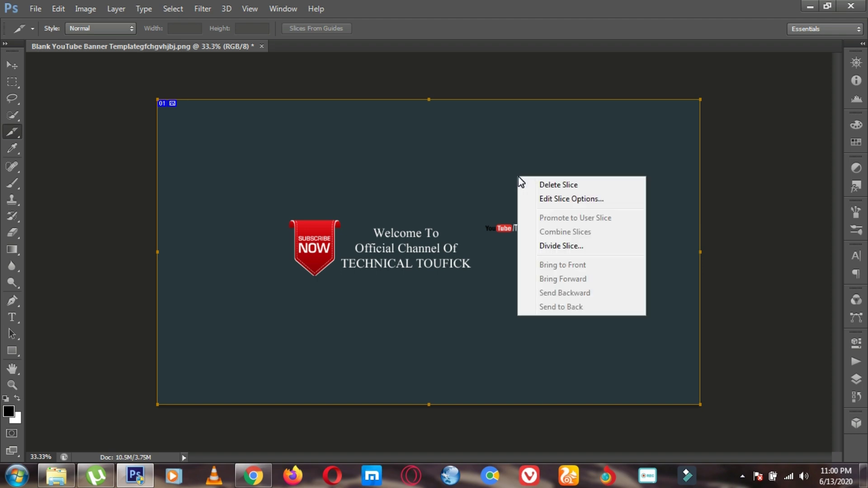
click(569, 200)
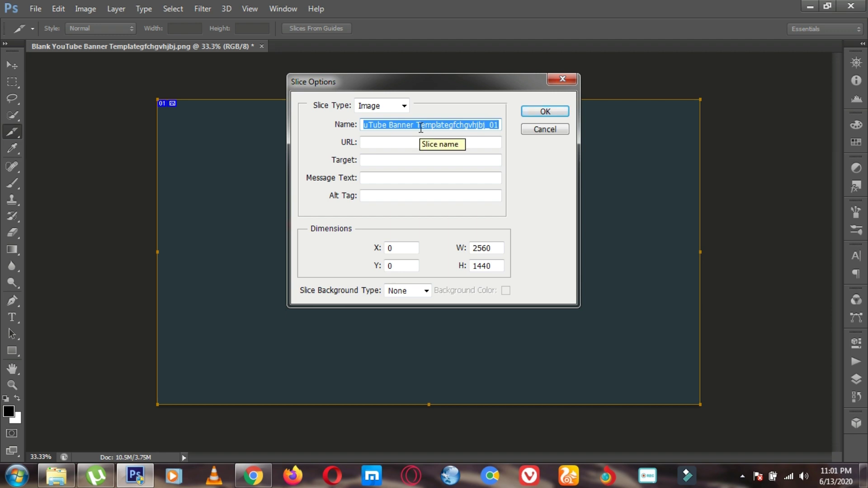
text(youtube)
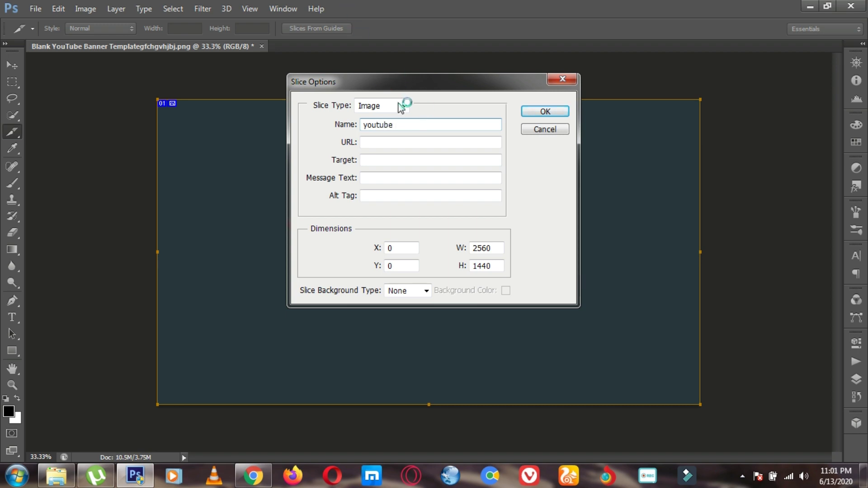
click(381, 142)
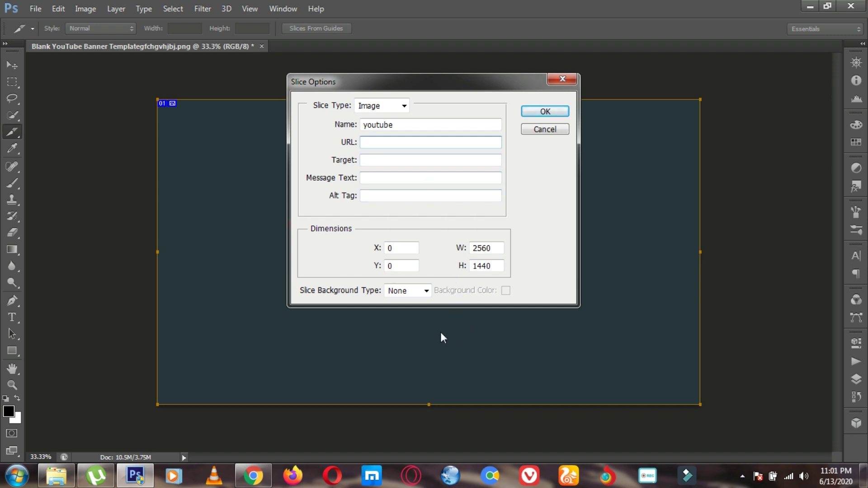
click(253, 476)
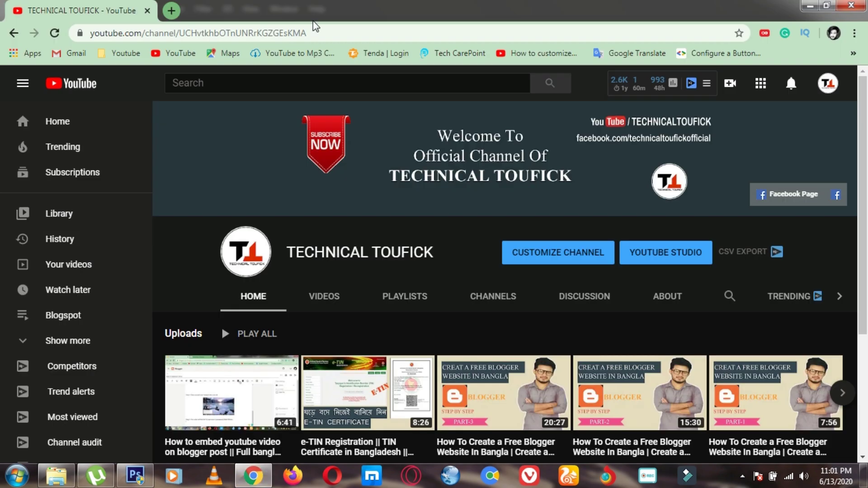
Step: Select the TECHNICAL TOUFICK channel's web address in Chrome's address bar
click(307, 34)
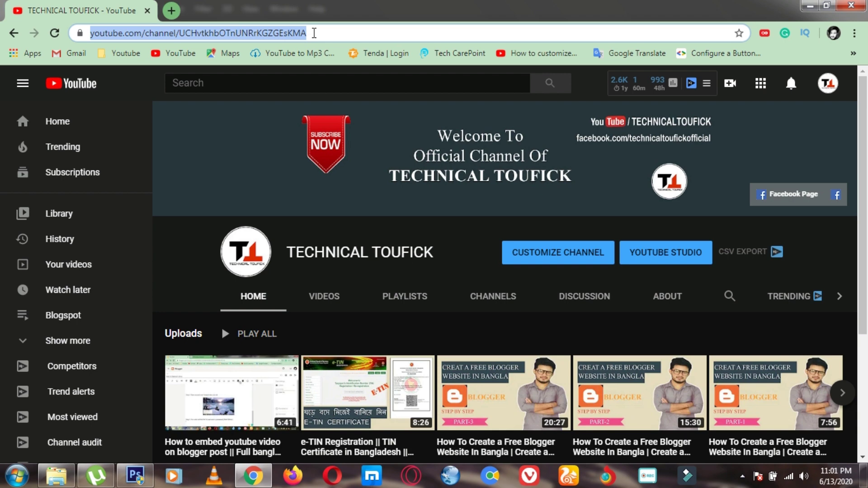
Step: Paste the channel URL into the youtube slice's URL field and confirm the slice options
click(135, 476)
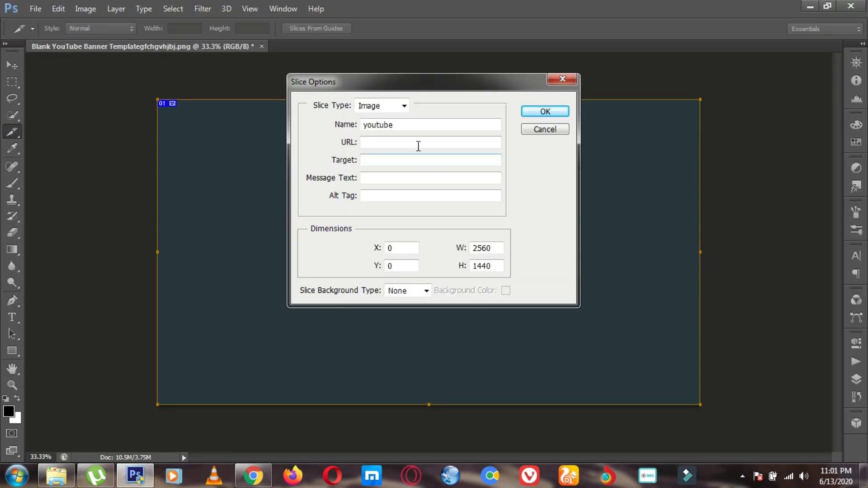
click(413, 142)
right_click(413, 142)
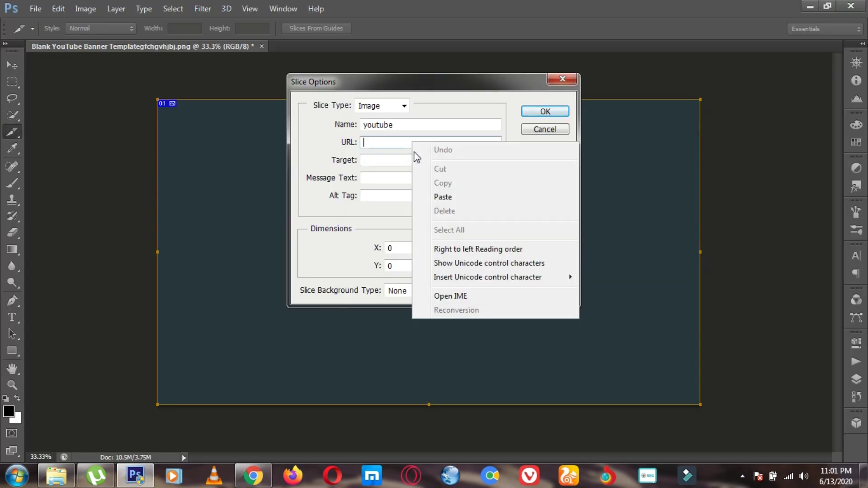
click(446, 197)
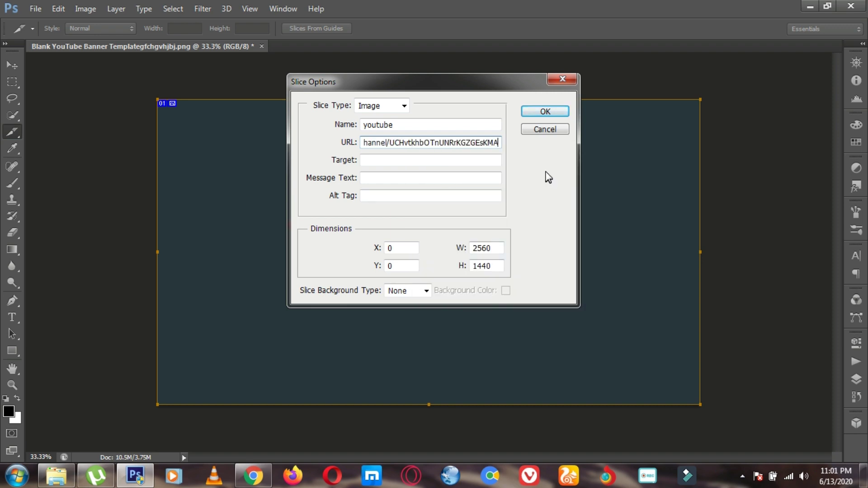
click(556, 113)
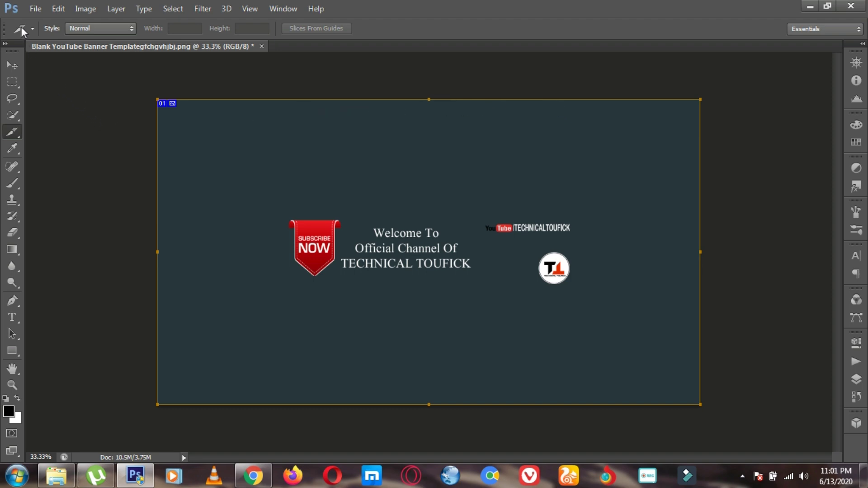
click(35, 9)
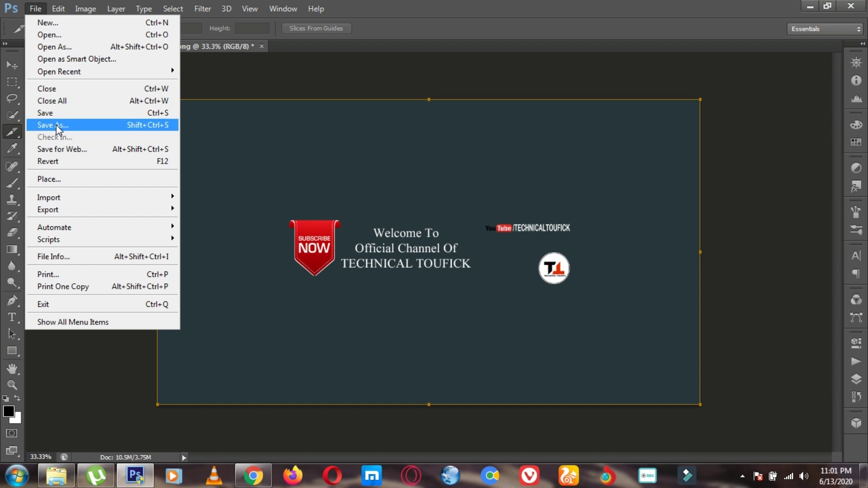
Step: Open Save for Web and verify the youtube slice's name and channel link
click(75, 150)
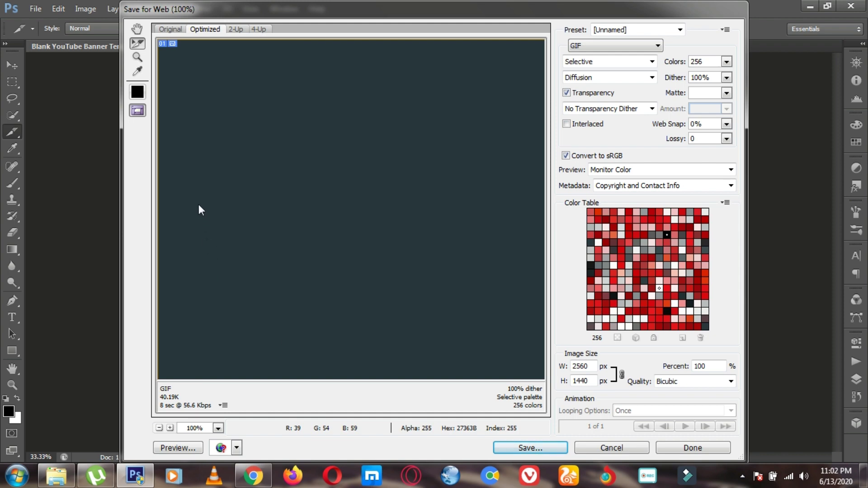
click(136, 111)
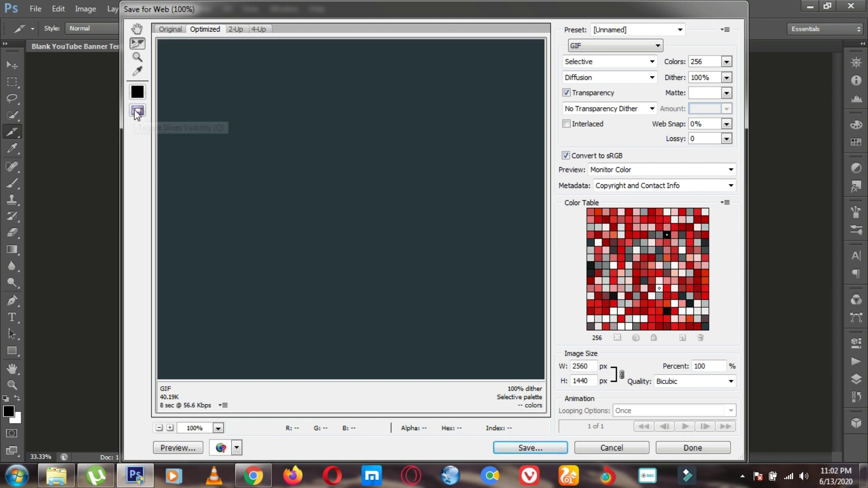
click(136, 112)
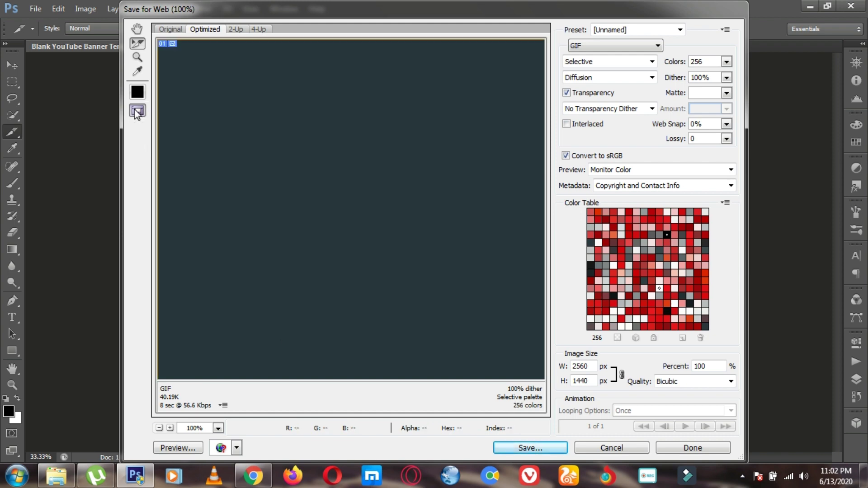
double_click(285, 200)
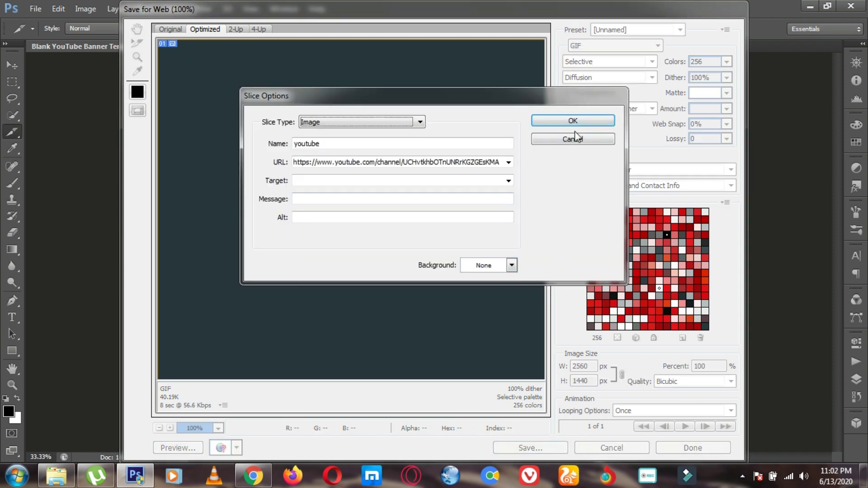
click(573, 138)
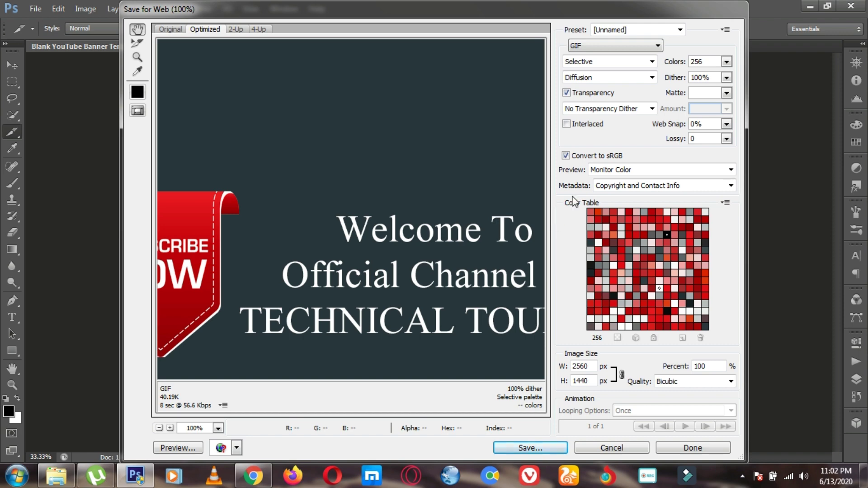
Step: Keep GIF as the output format and begin saving the optimized banner
click(652, 46)
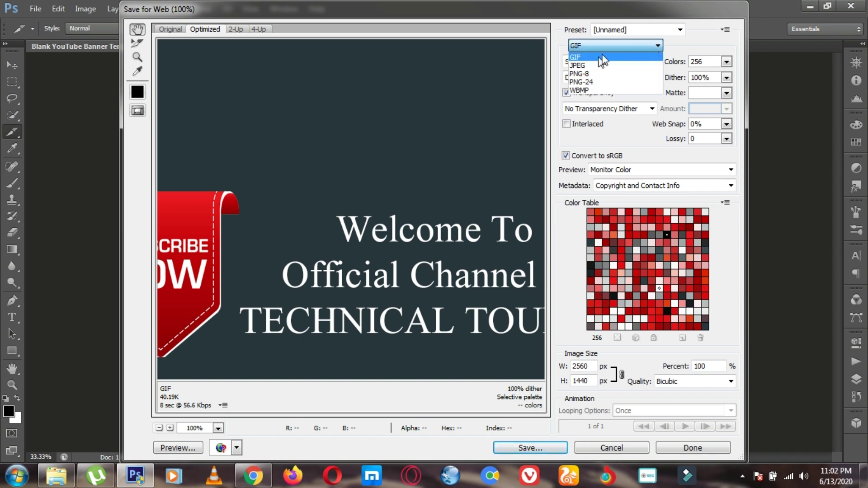
click(642, 45)
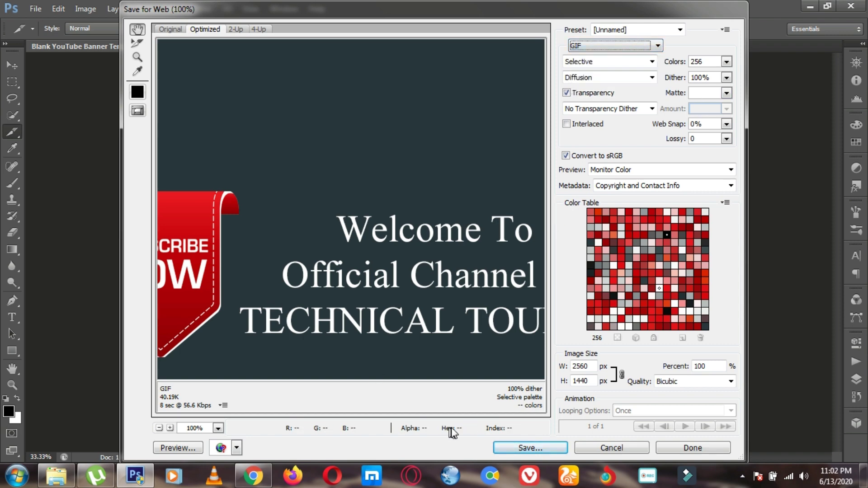
click(527, 449)
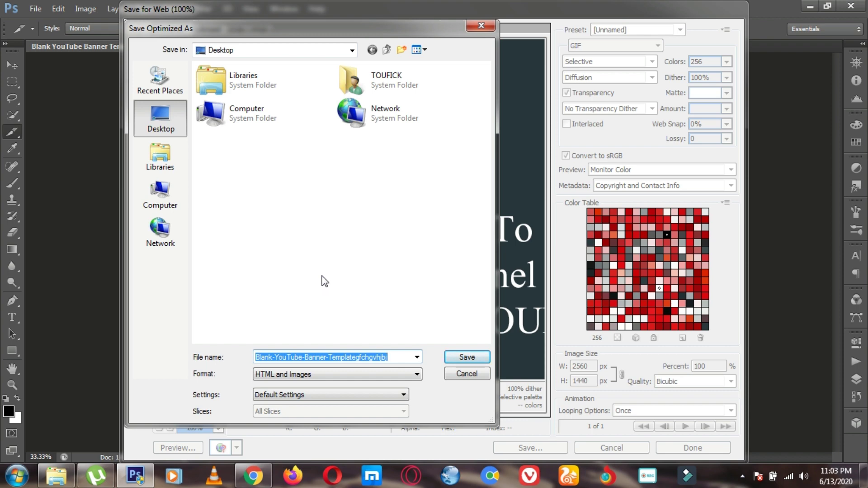
Step: Choose Downloads > Blank-YouTube-Banner-Template as destination and name the file youtube
double_click(355, 82)
double_click(367, 104)
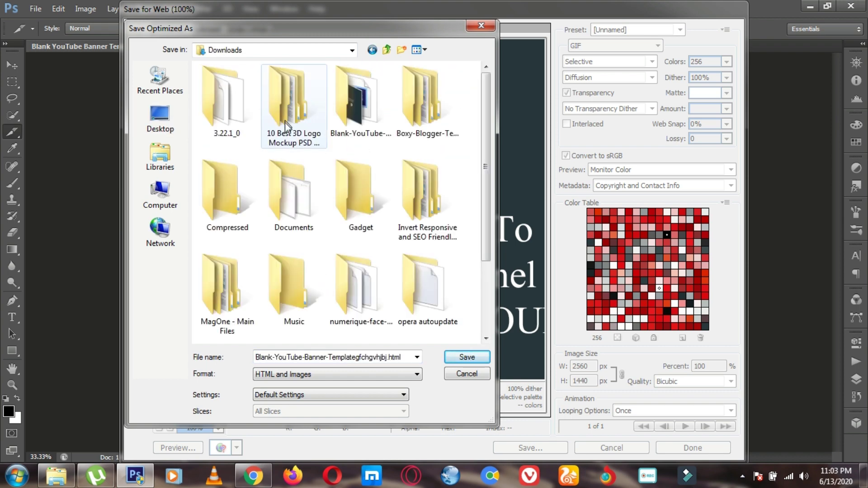
click(352, 121)
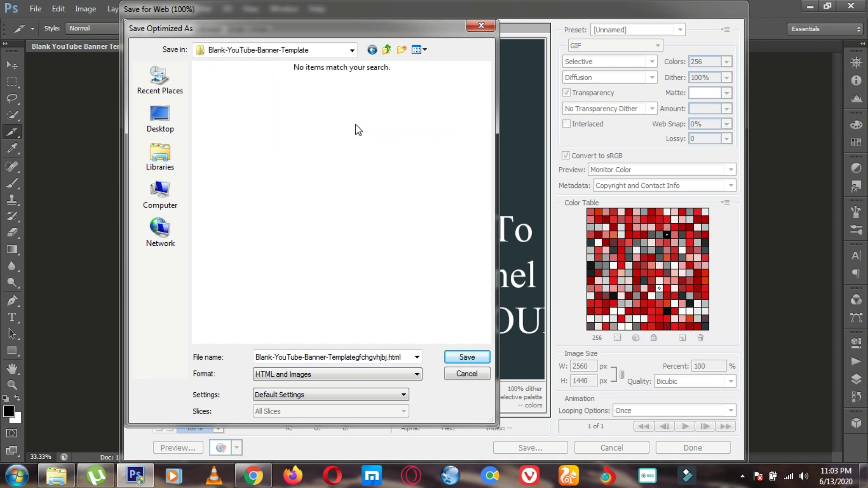
click(355, 358)
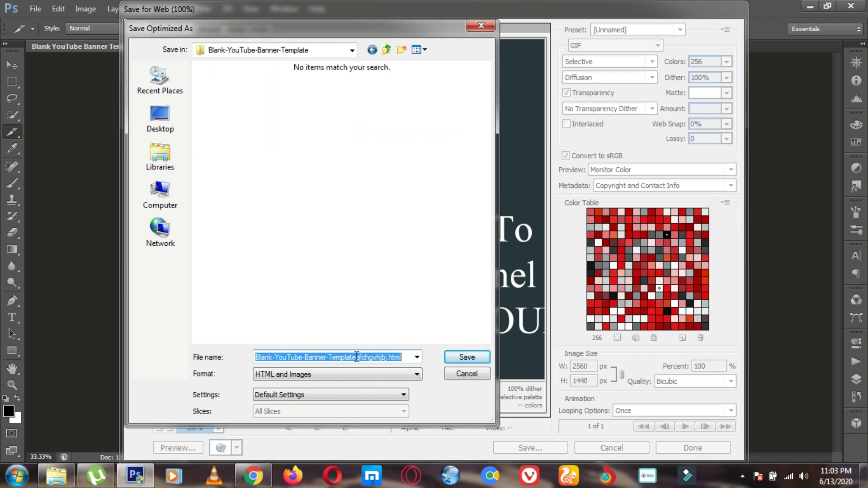
text(youtube)
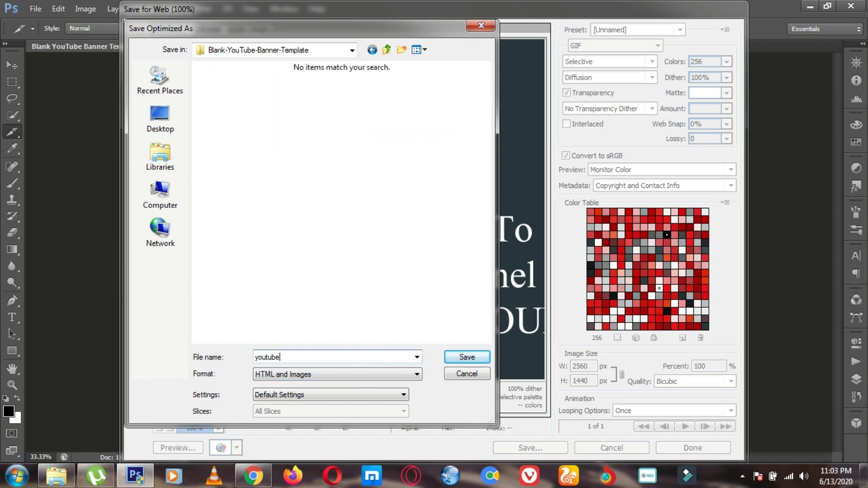
Step: Set the format to HTML and Images and save as youtube.html
click(368, 375)
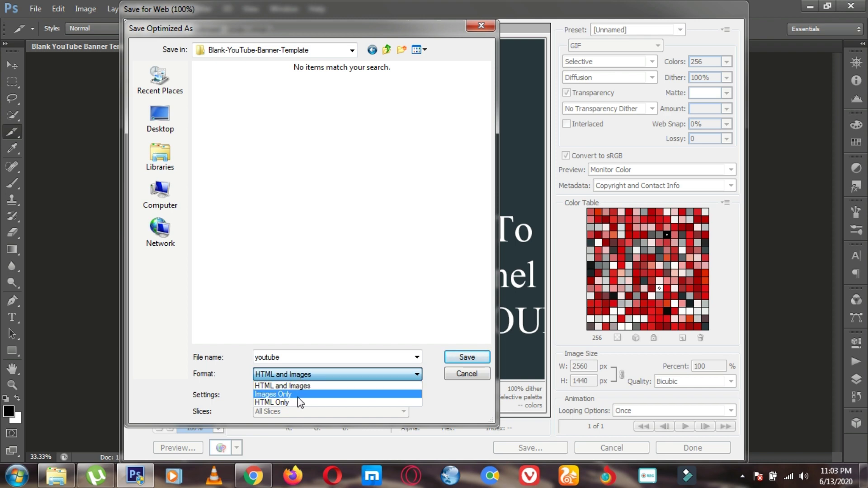
click(297, 395)
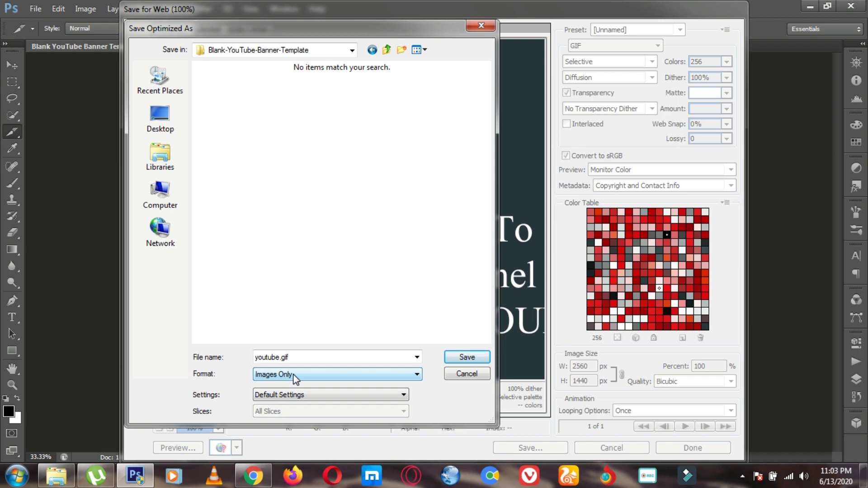
click(295, 378)
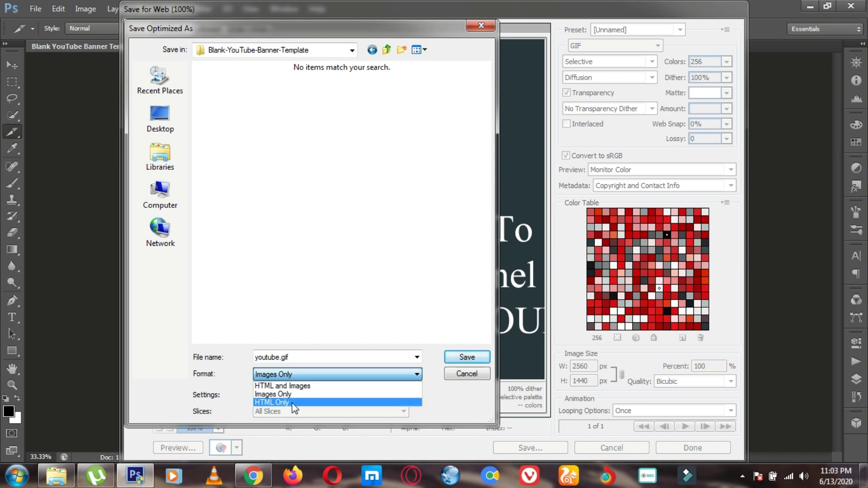
click(292, 403)
click(297, 375)
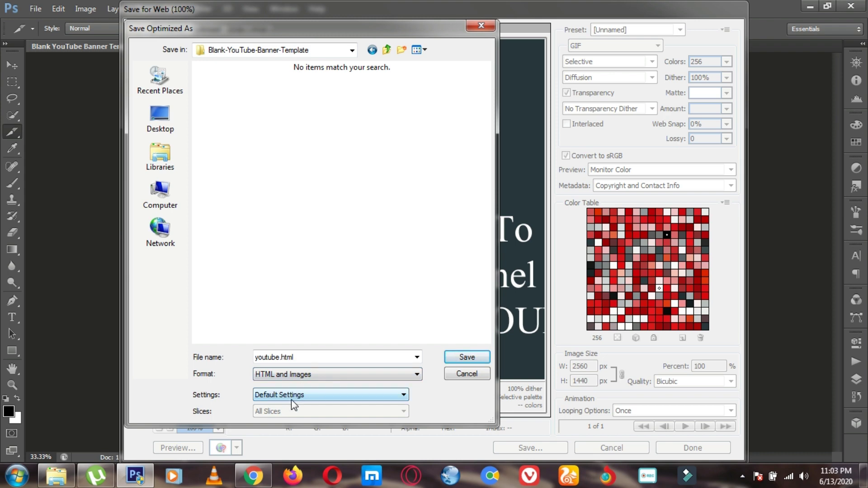
click(461, 360)
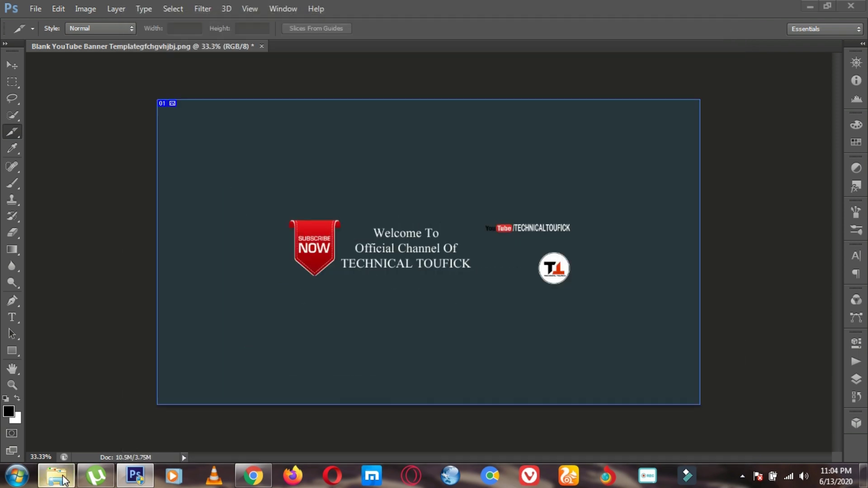
Step: Open the exported youtube.html from the template folder in Google Chrome
click(56, 475)
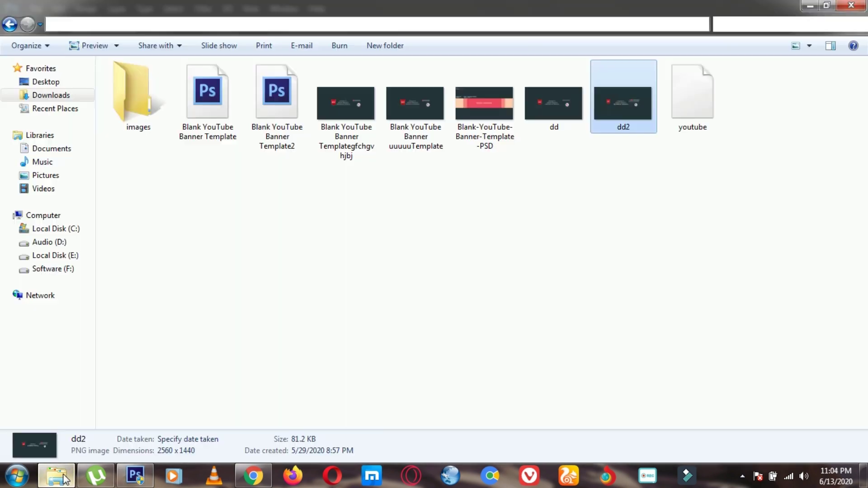
click(487, 277)
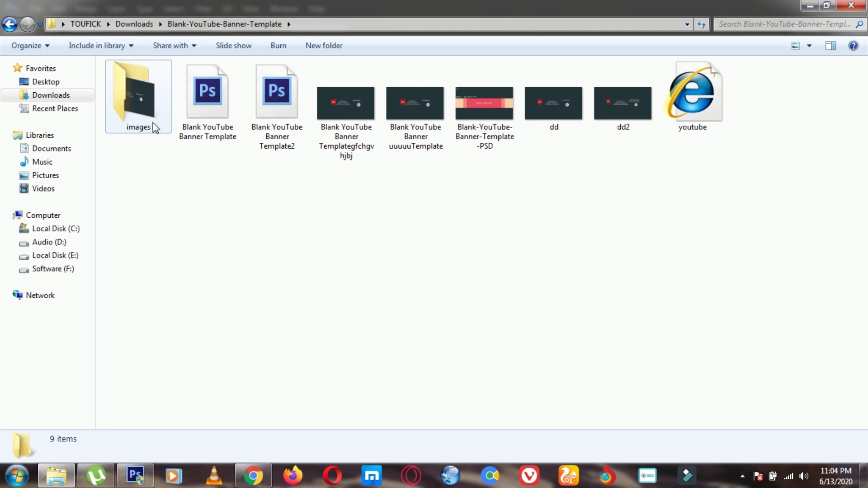
click(682, 103)
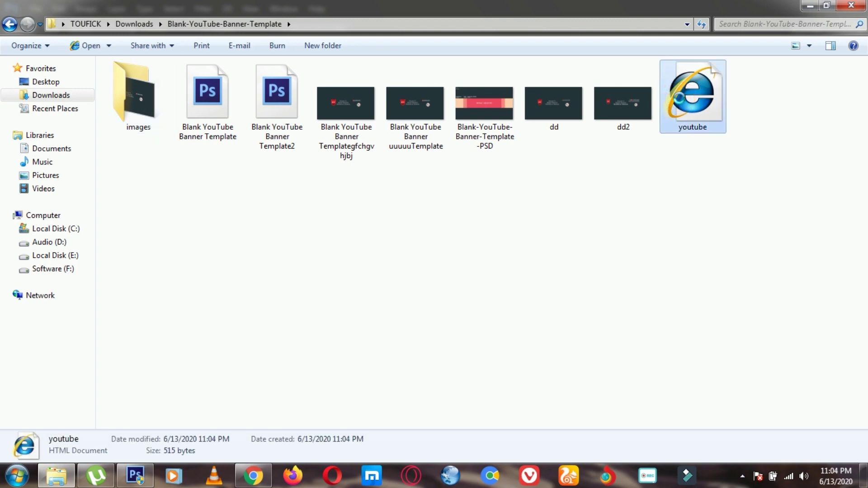
right_click(681, 99)
mouse_move(719, 175)
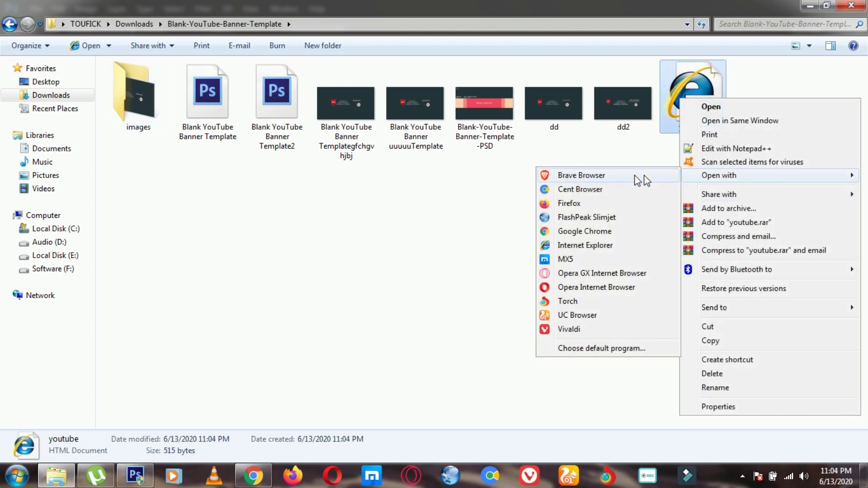
click(567, 231)
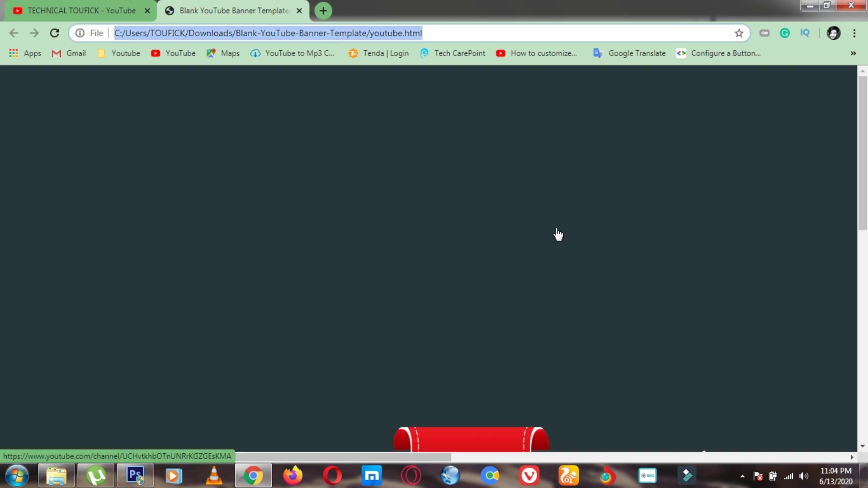
Step: Scroll over the exported banner page, then click the banner to reach the YouTube channel
scroll(0, 193, down, 5)
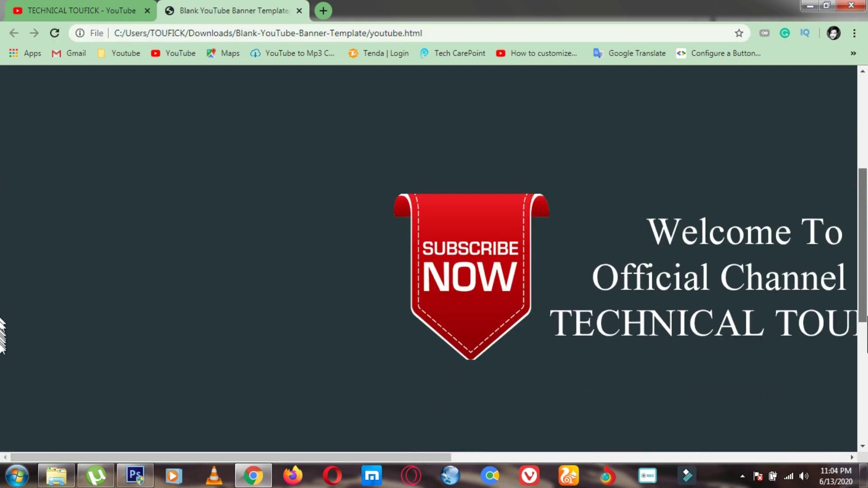
scroll(0, 360, down, 1)
mouse_move(330, 458)
mouse_down()
mouse_move(614, 454)
mouse_move(548, 438)
mouse_move(3, 459)
mouse_up()
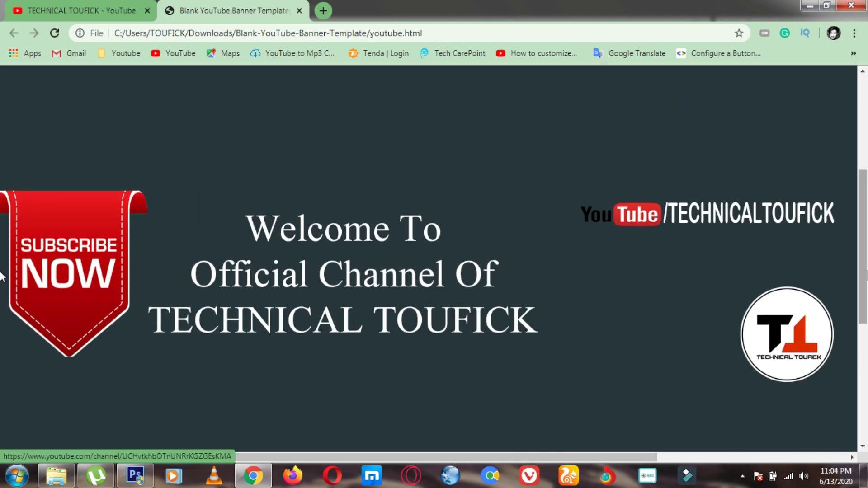
scroll(1, 367, up, 2)
scroll(1, 317, up, 4)
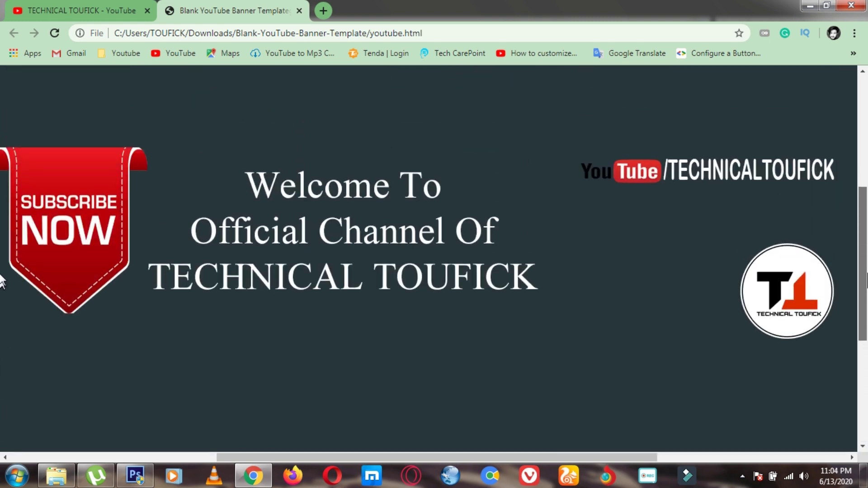
scroll(2, 272, up, 1)
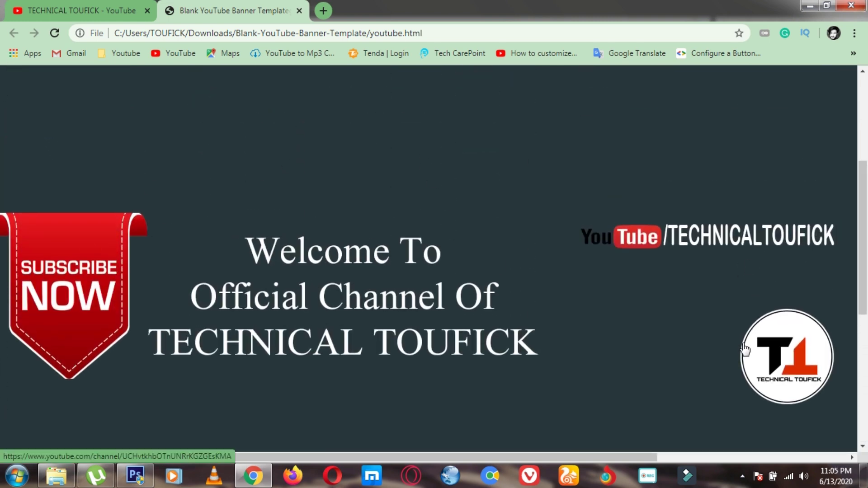
click(361, 199)
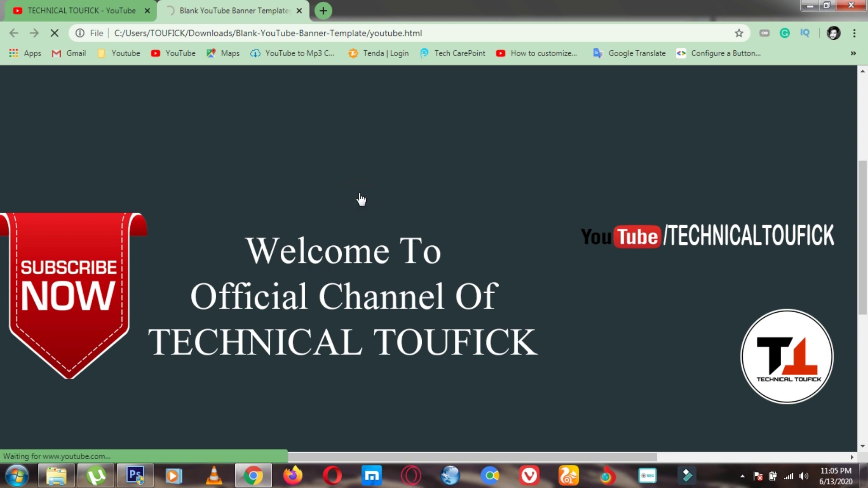